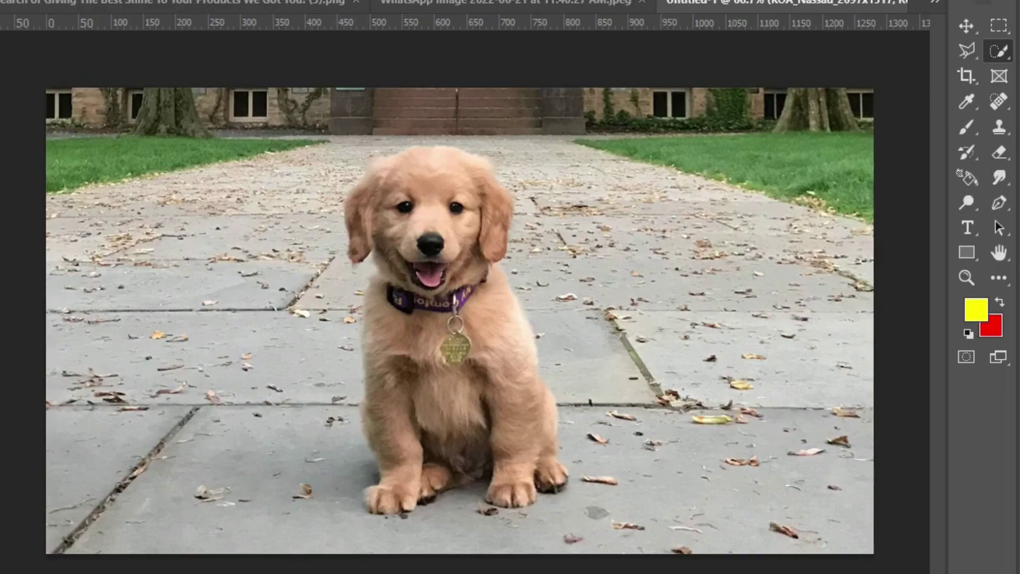
Step: Quick-select the puppy over its collar, face, chest, legs and paws, then zoom to 100%
click(452, 302)
click(199, 7)
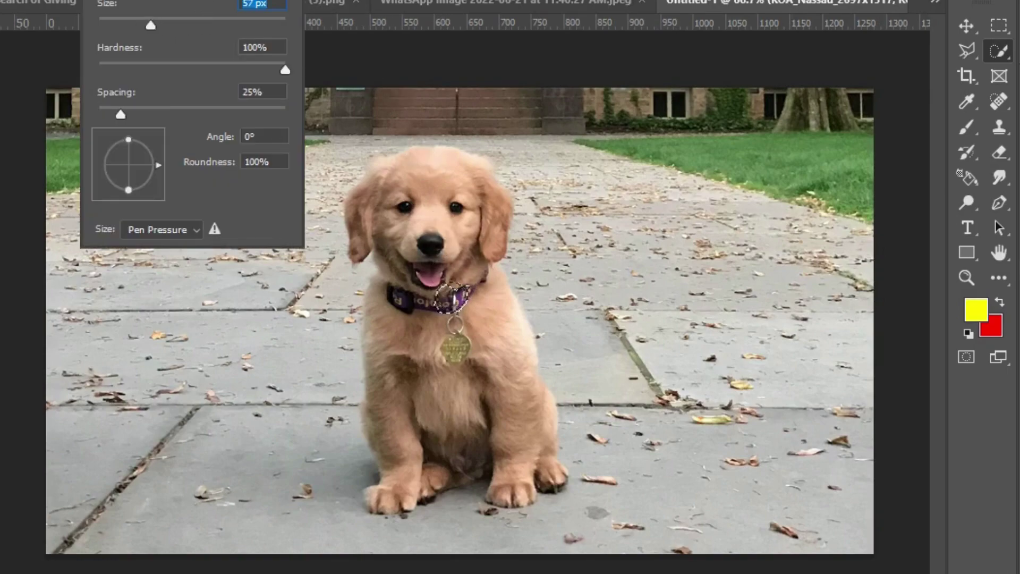
key(Return)
mouse_move(425, 229)
mouse_down()
mouse_move(412, 197)
mouse_move(465, 187)
mouse_up()
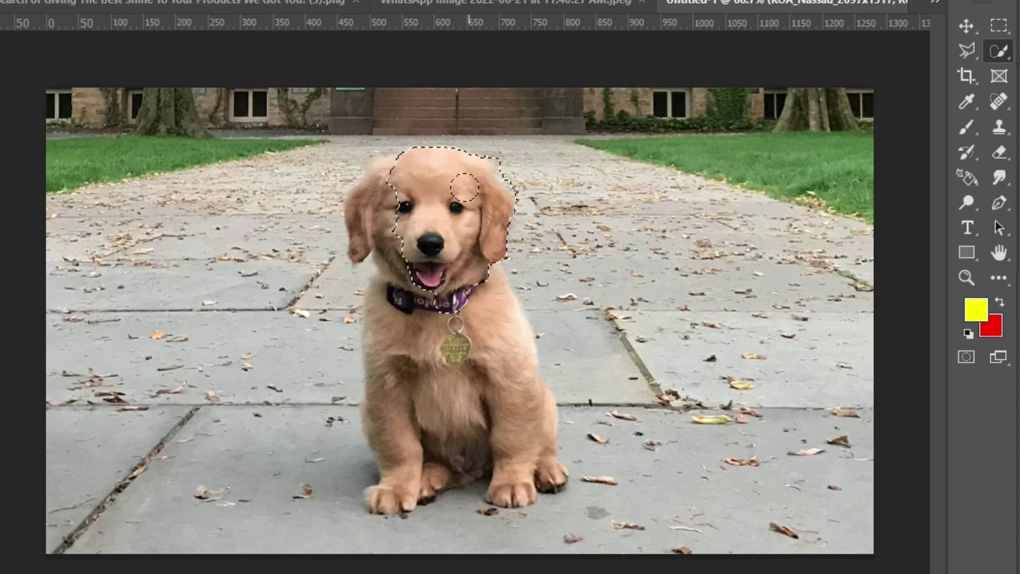
drag(471, 202, 503, 372)
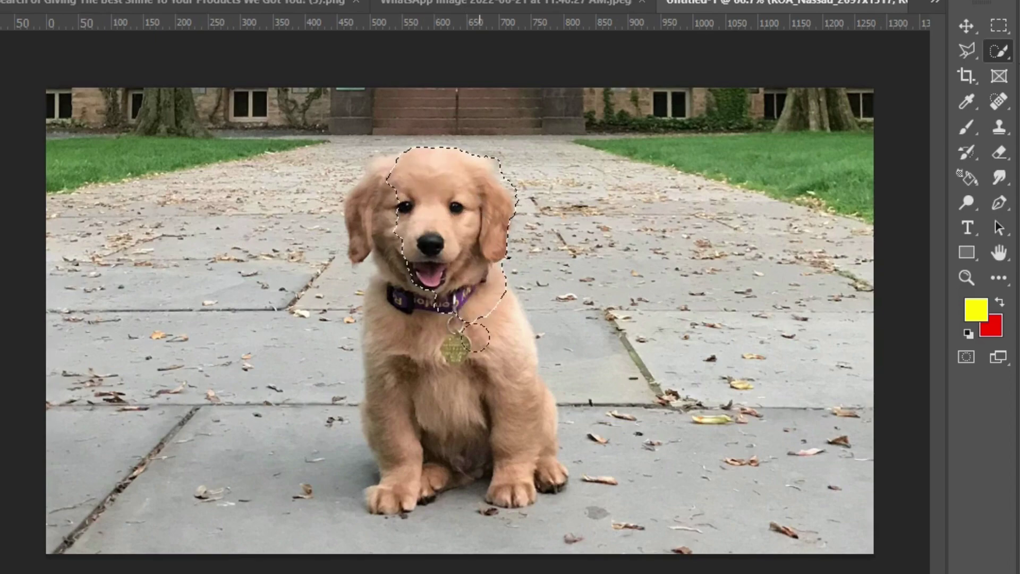
mouse_move(499, 434)
mouse_down()
mouse_move(423, 344)
mouse_move(402, 405)
mouse_move(476, 467)
mouse_up()
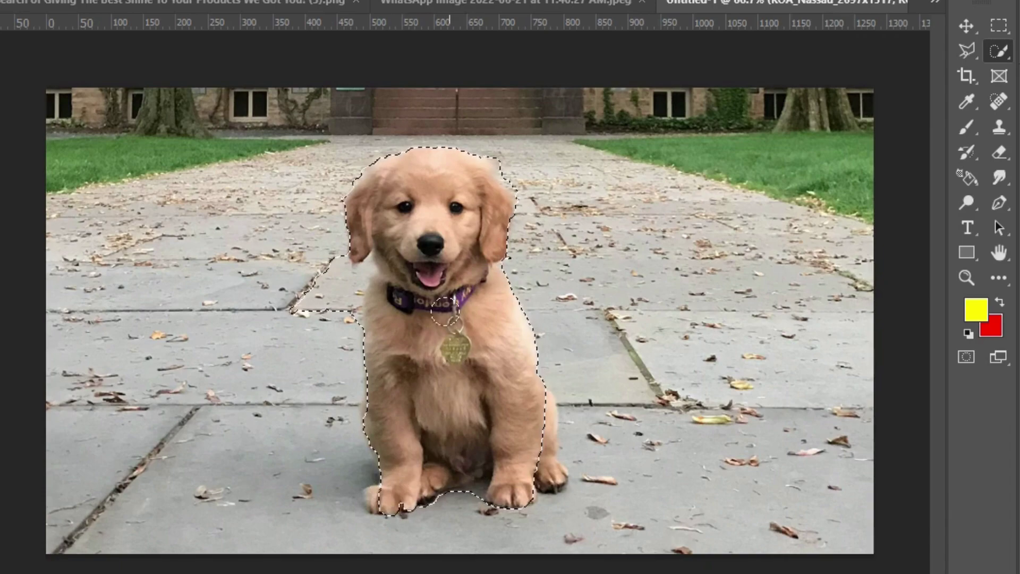
drag(476, 467, 384, 496)
right_click(384, 496)
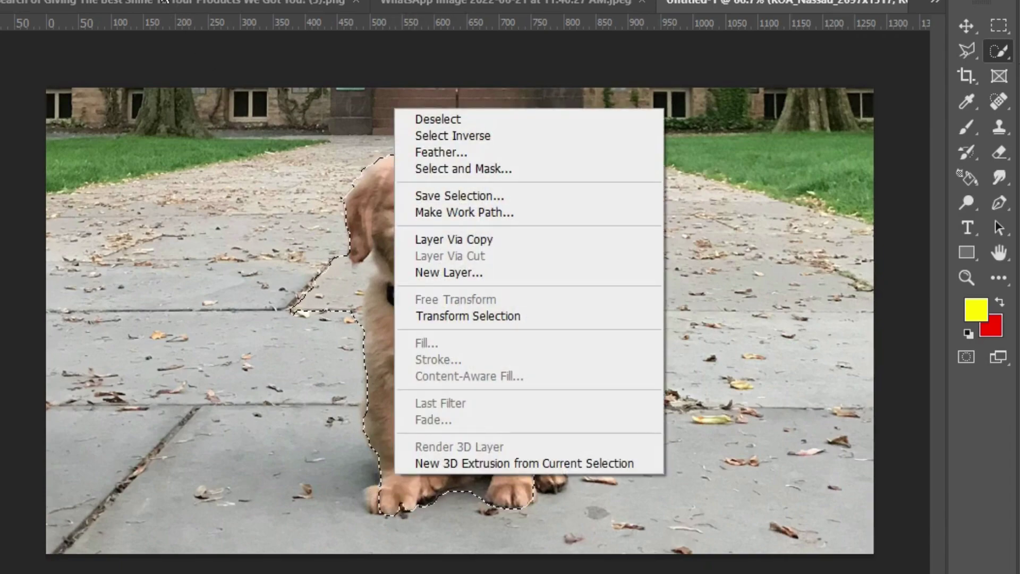
key(Escape)
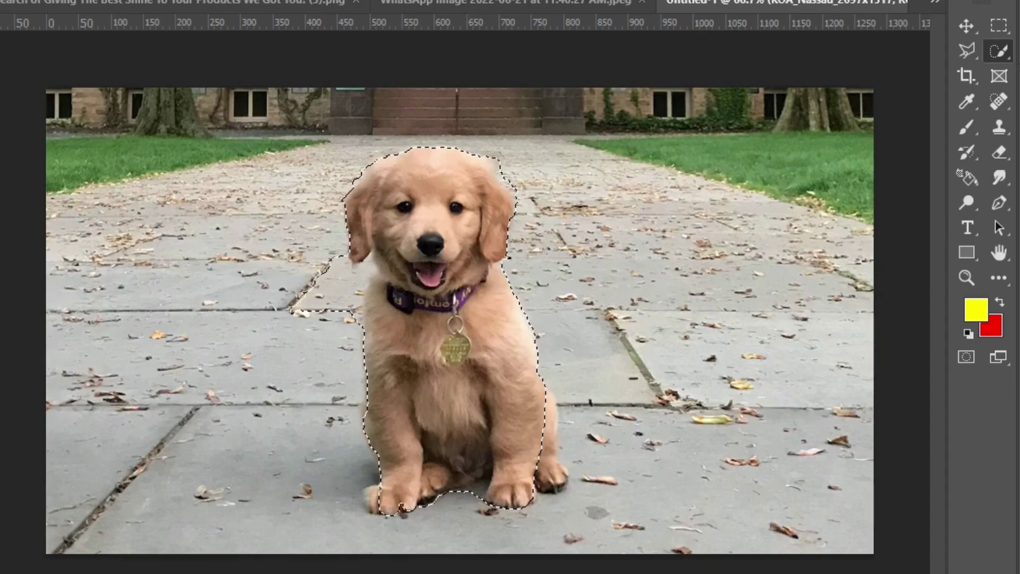
key(ctrl+plus)
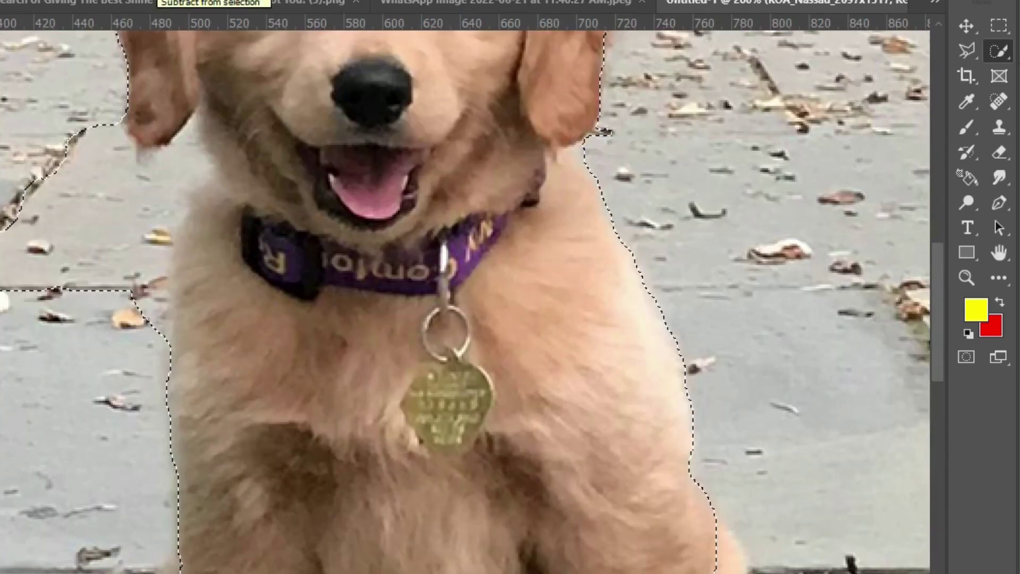
Step: At 200% zoom, add the head top and subtract the pavement beside the right ear
key(ctrl+plus)
scroll(580, 258, up, 5)
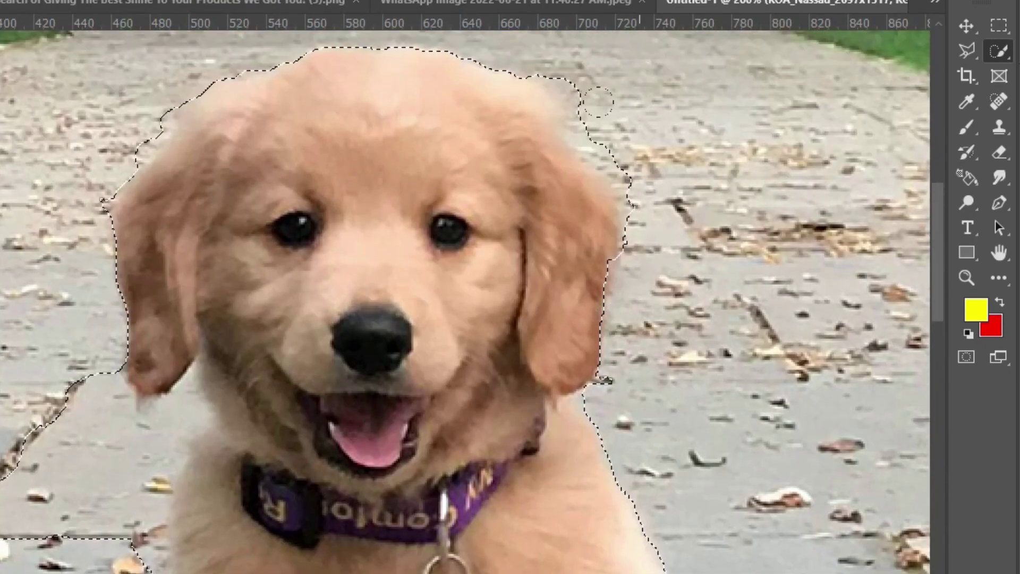
drag(600, 88, 176, 37)
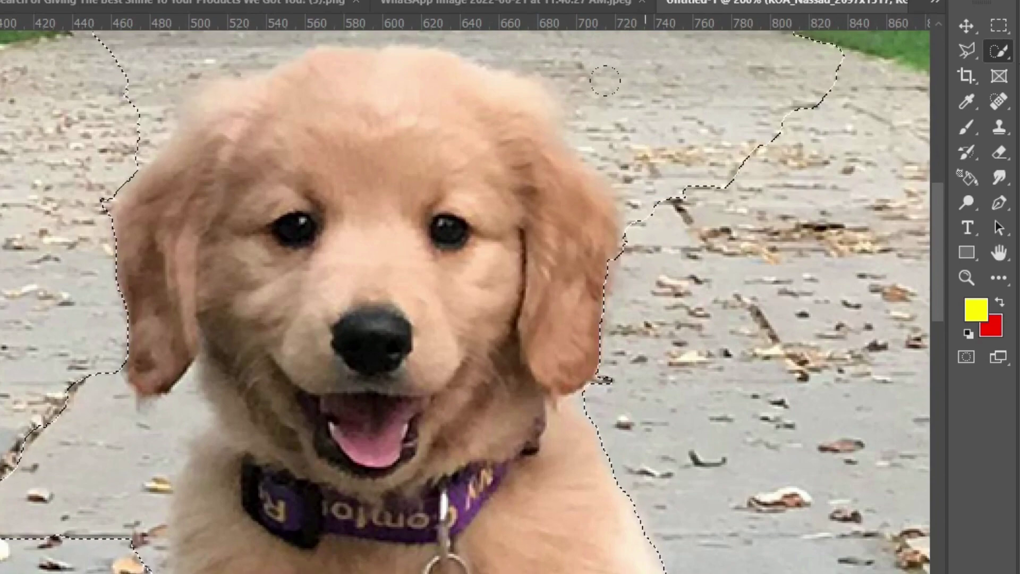
key(ctrl+z)
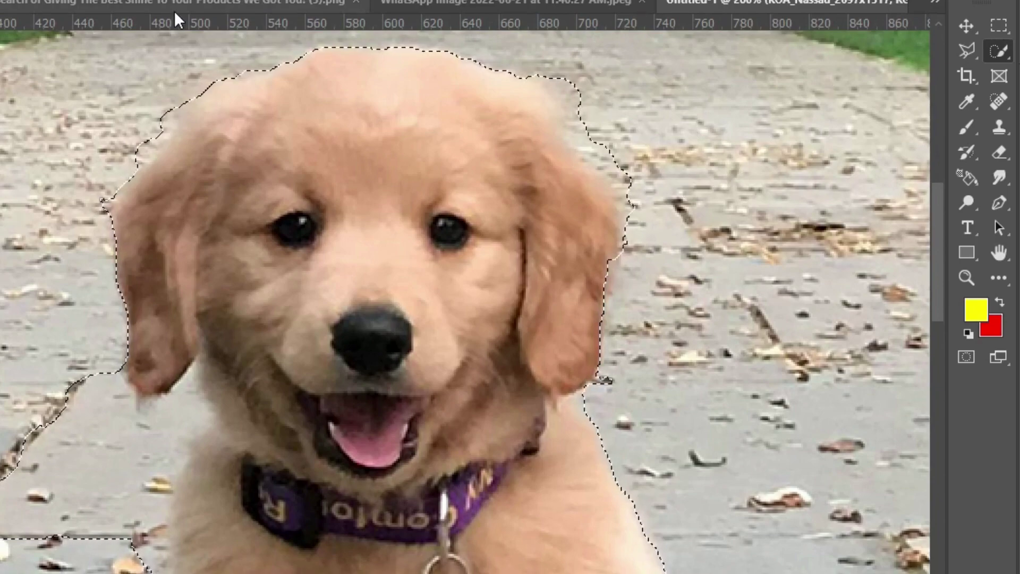
drag(590, 138, 577, 42)
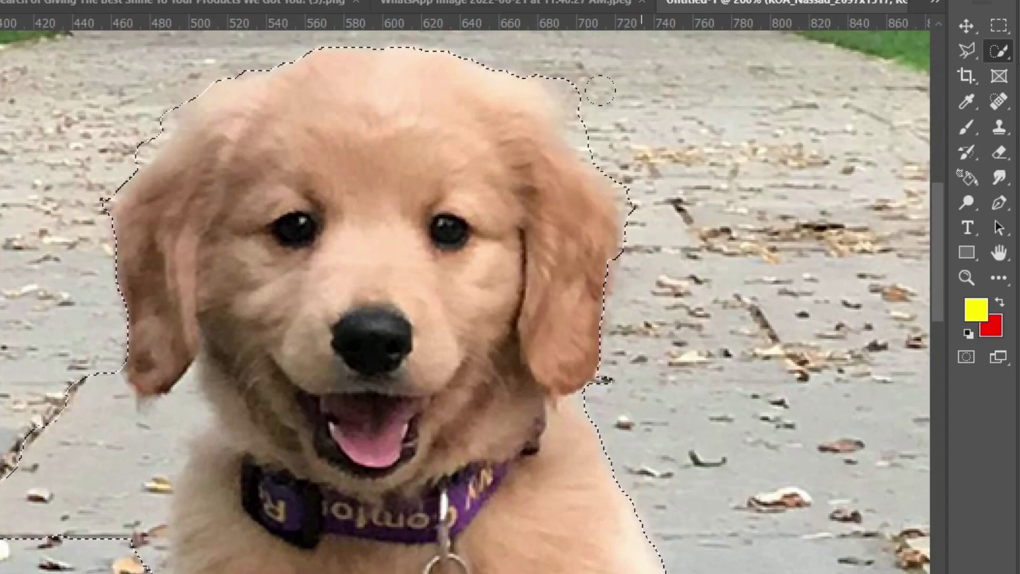
scroll(691, 212, down, 2)
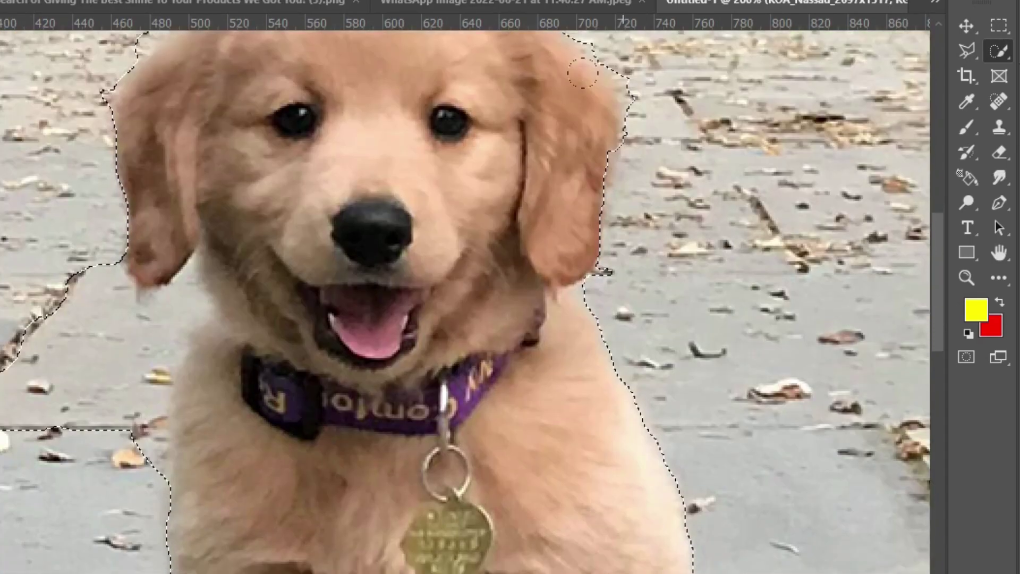
scroll(770, 319, down, 2)
scroll(812, 391, down, 2)
scroll(813, 391, down, 2)
scroll(800, 380, down, 2)
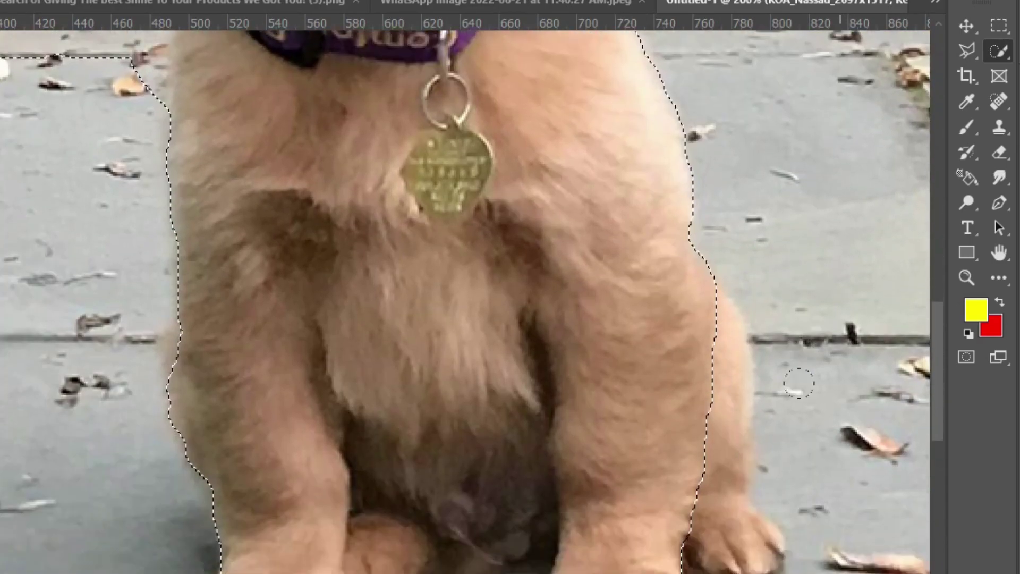
scroll(797, 378, down, 1)
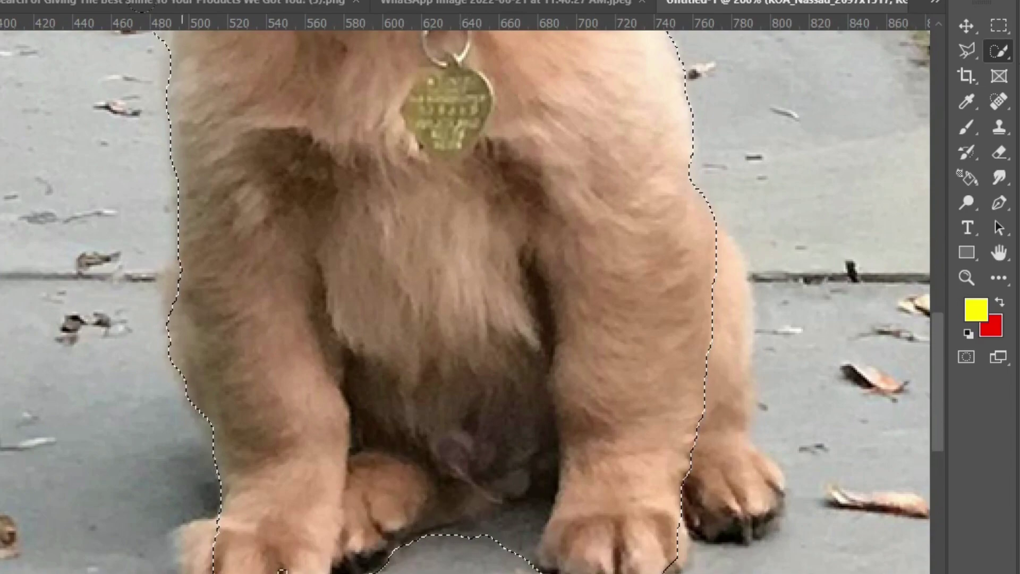
Step: With a 33 px brush, subtract the pavement between the front paws
right_click(206, 24)
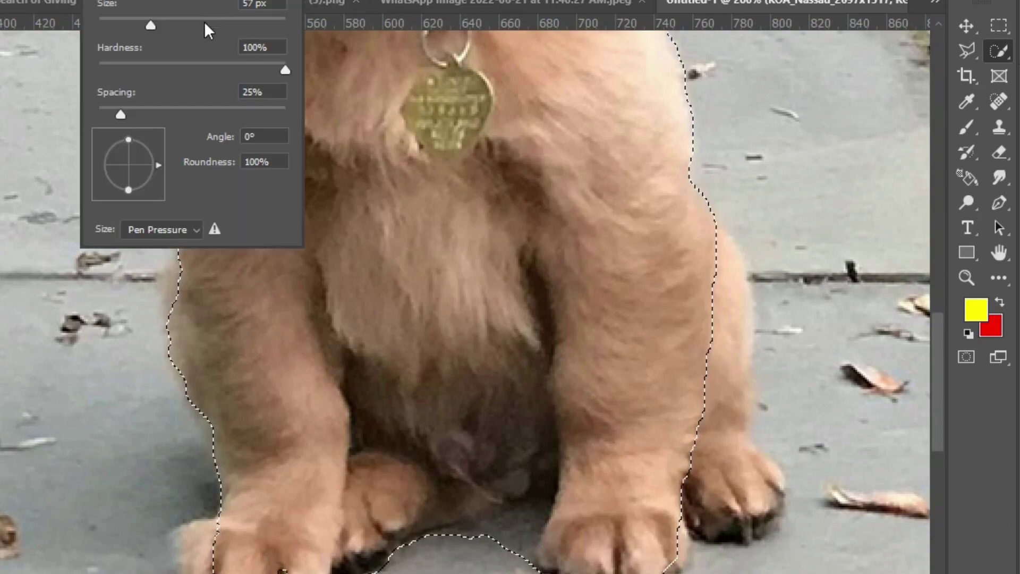
drag(158, 23, 128, 24)
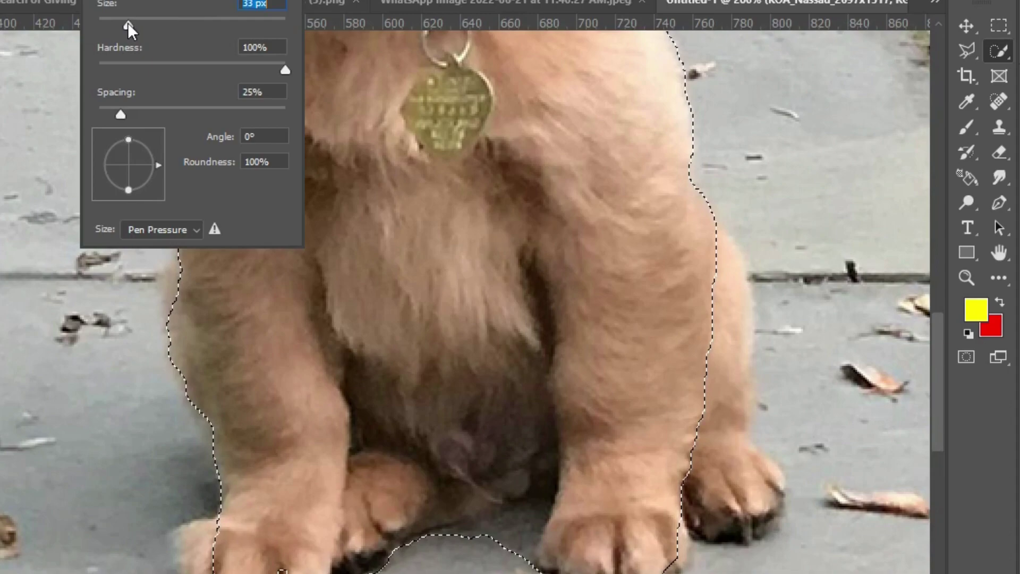
key(Return)
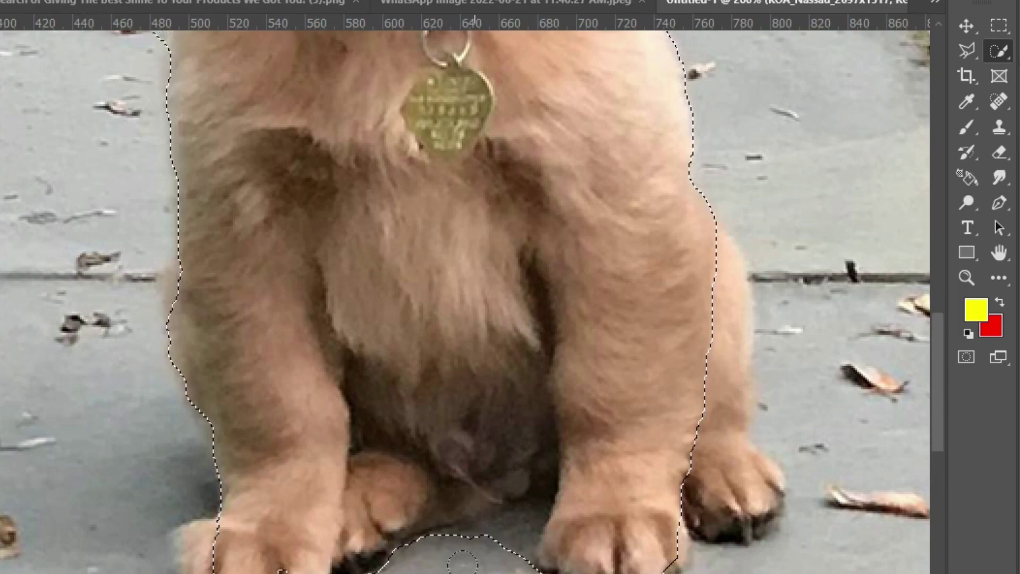
drag(490, 541, 537, 526)
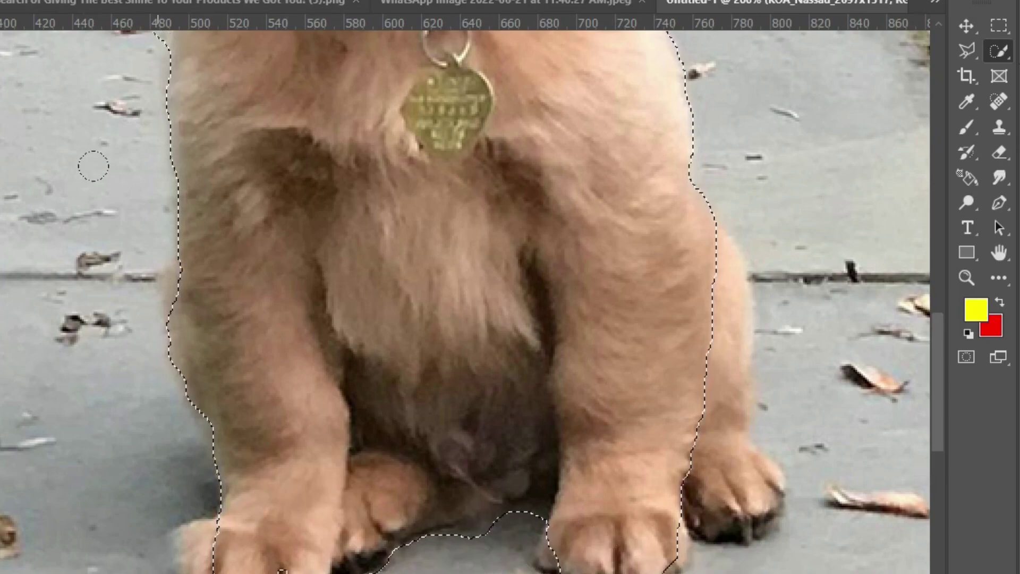
Step: Add the missed edges of both front paws, the right leg and the back paw
scroll(113, 150, down, 3)
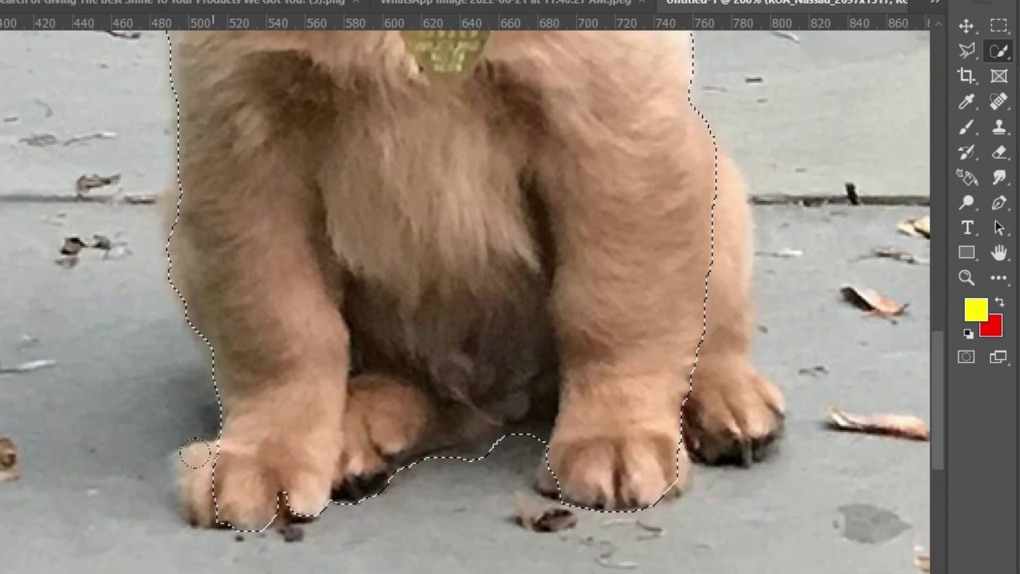
mouse_move(195, 453)
mouse_down()
mouse_move(212, 478)
mouse_move(192, 475)
mouse_up()
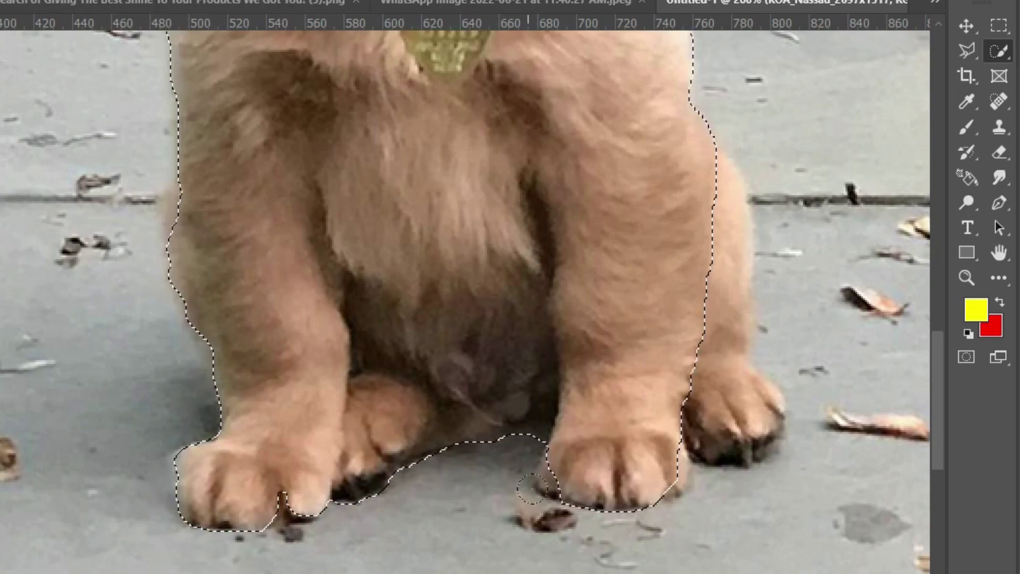
click(558, 454)
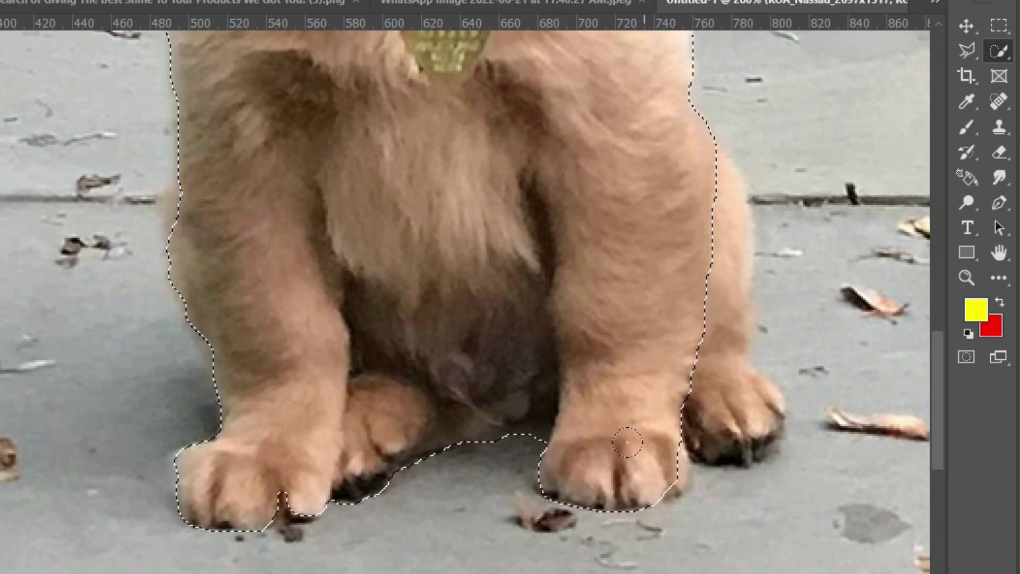
click(673, 307)
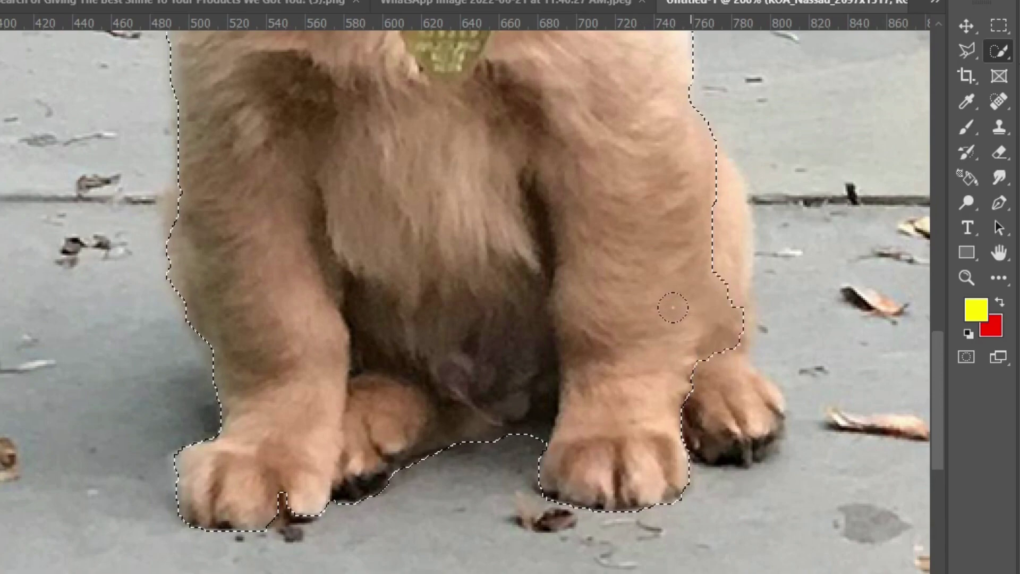
drag(674, 307, 731, 390)
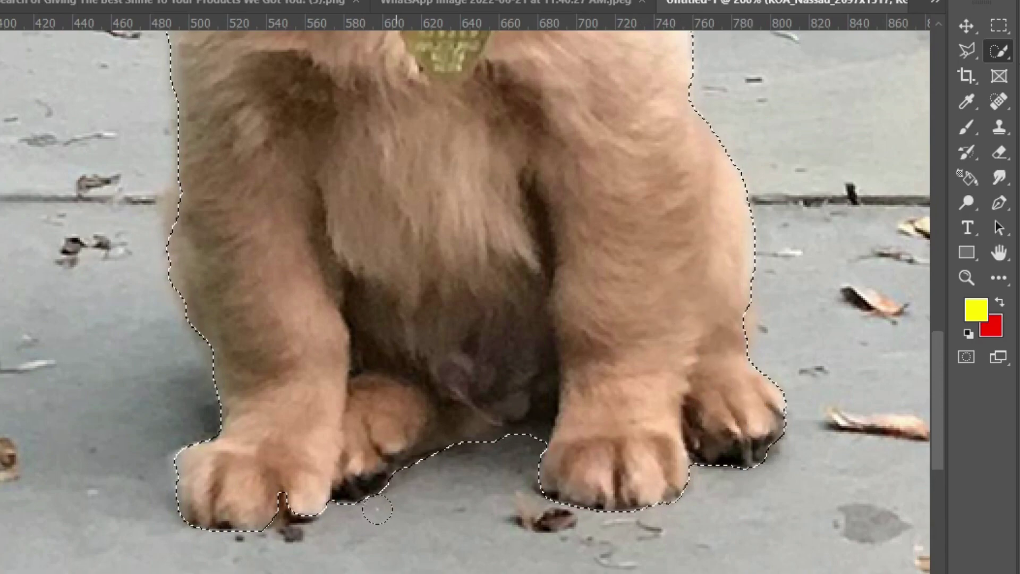
Step: Trim the pavement beside the puppy's head from the selection
scroll(324, 414, up, 2)
scroll(271, 324, up, 3)
scroll(218, 229, up, 2)
scroll(166, 136, up, 2)
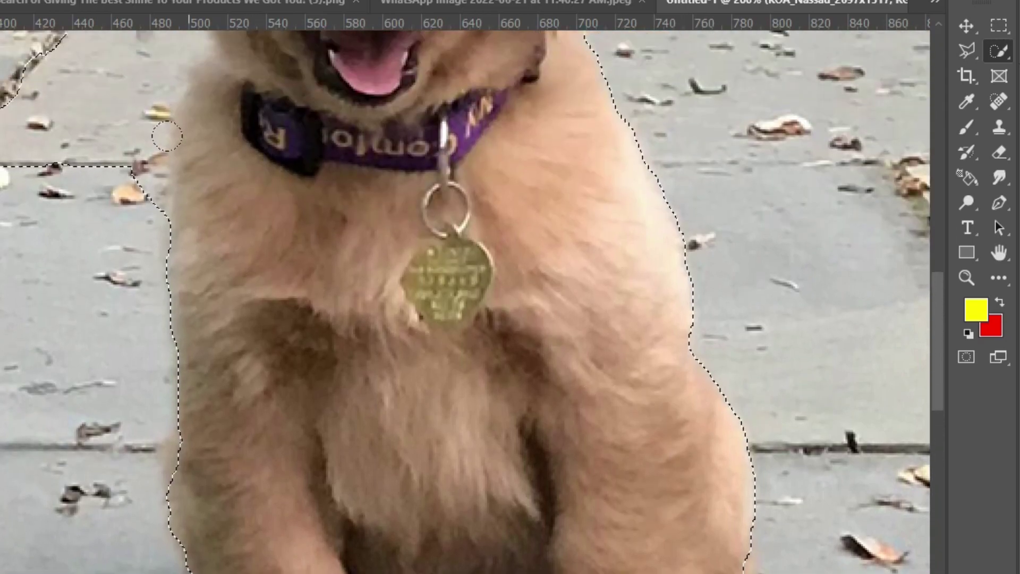
scroll(166, 136, up, 2)
scroll(133, 85, left, 5)
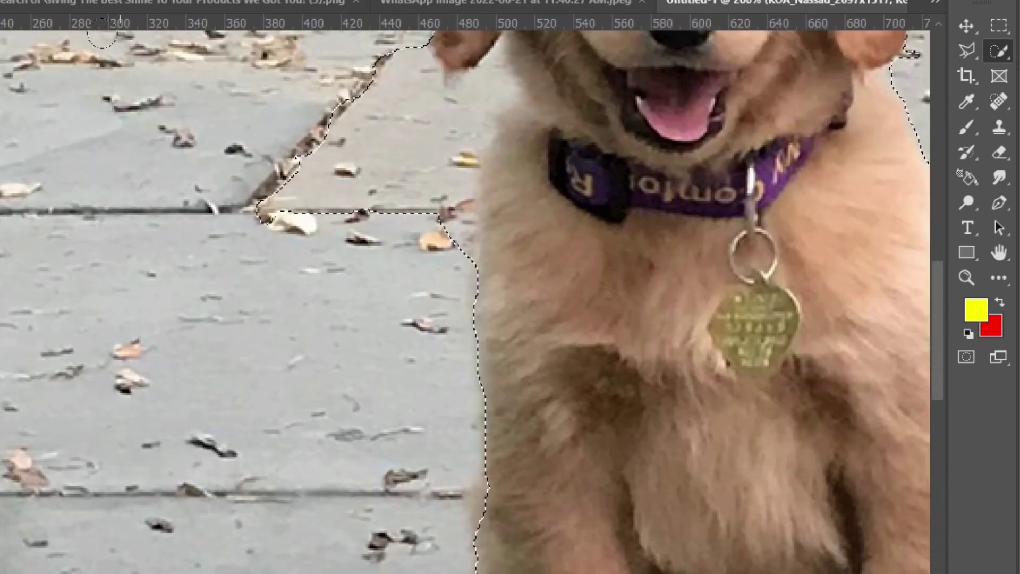
drag(260, 205, 334, 110)
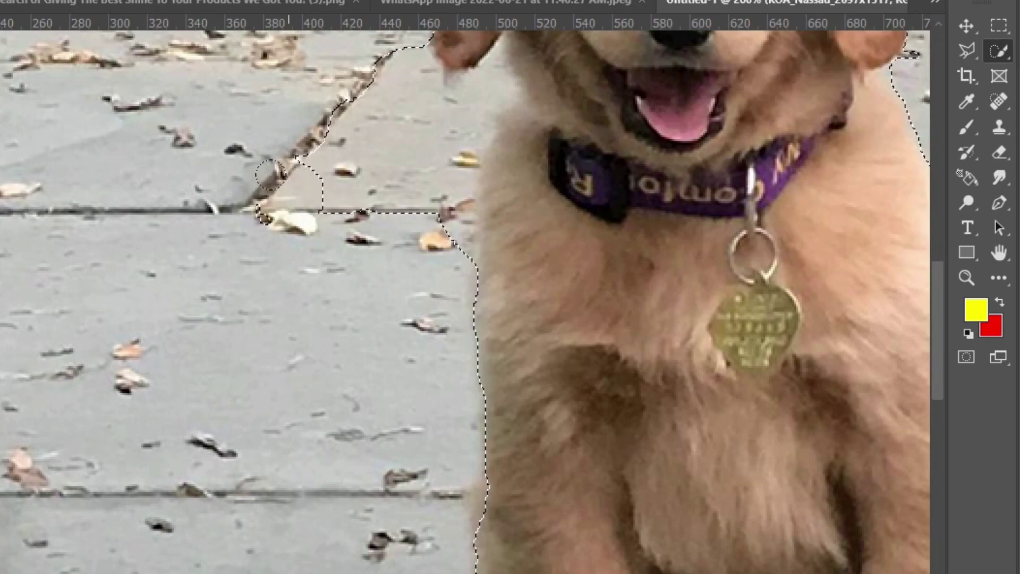
Step: Subtract the pavement bulge beside the chest and at the head's upper left
scroll(372, 229, up, 2)
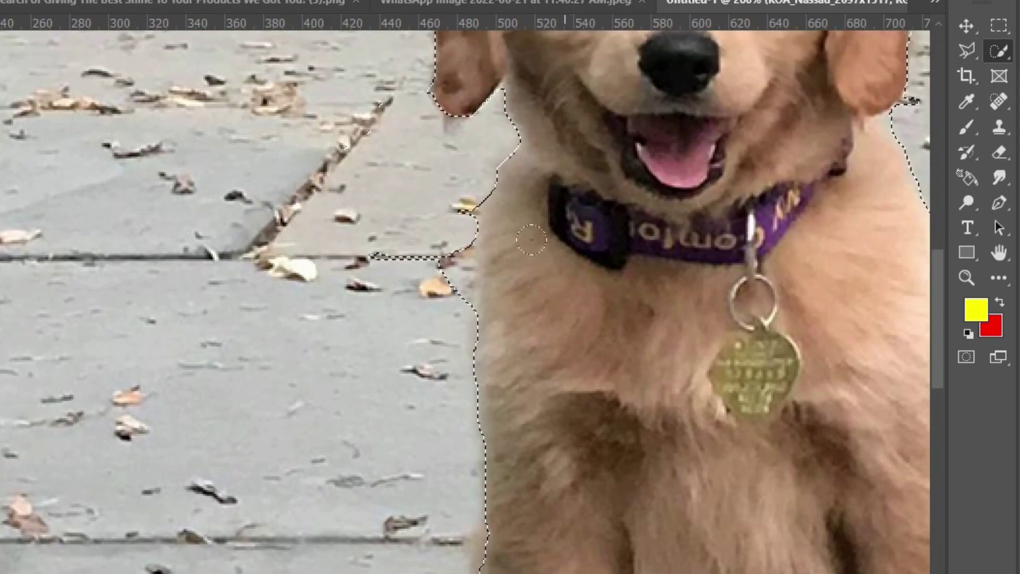
drag(393, 269, 425, 251)
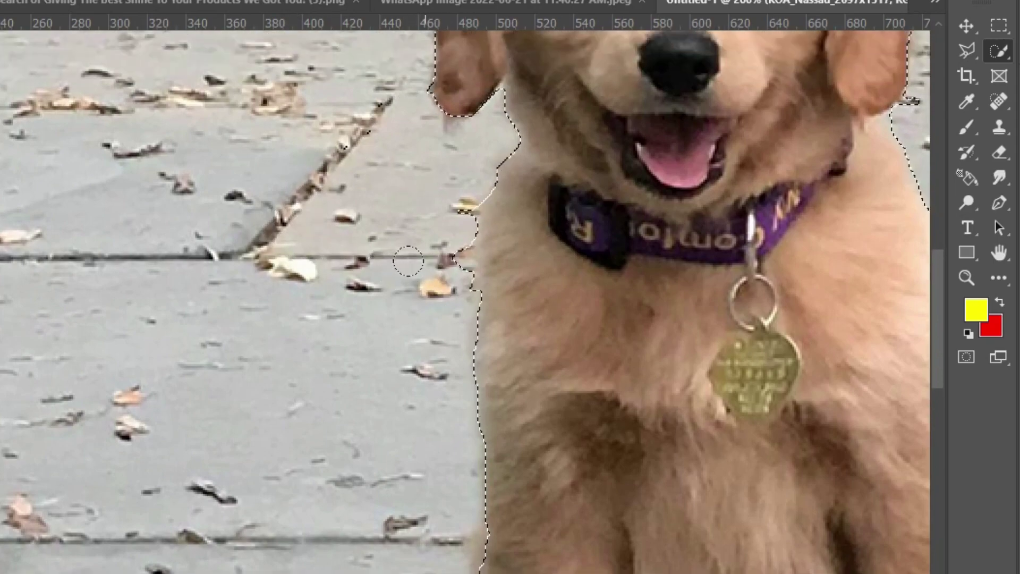
scroll(429, 248, up, 3)
scroll(433, 244, up, 5)
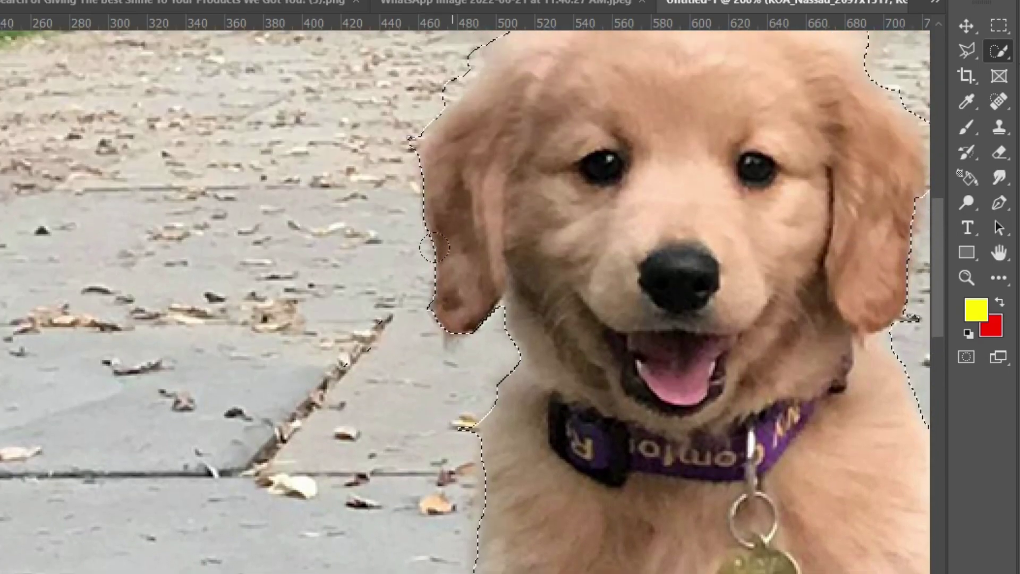
scroll(428, 159, up, 2)
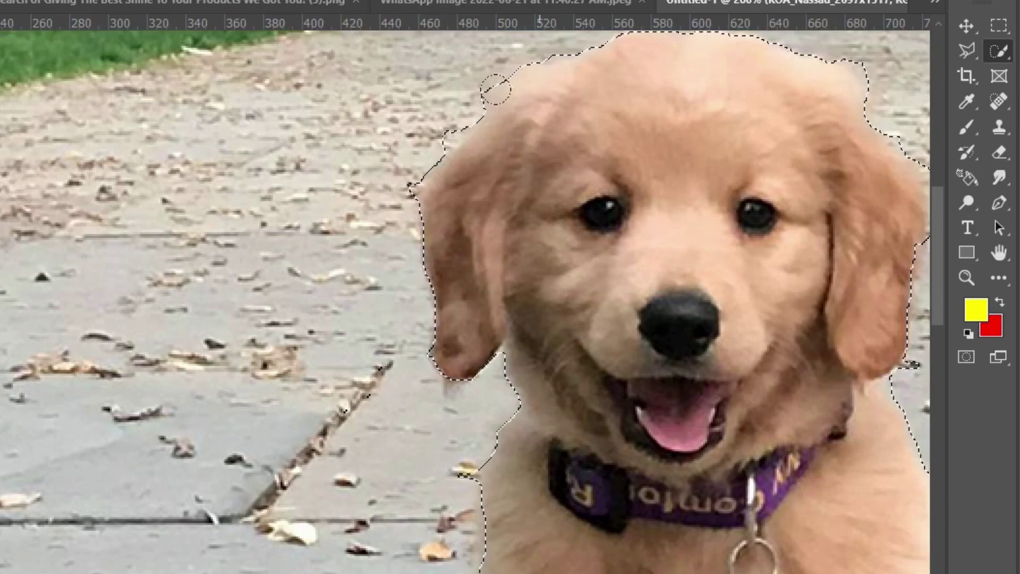
drag(497, 86, 446, 125)
Step: Extend the selection out to the right leg's edge
scroll(409, 192, down, 3)
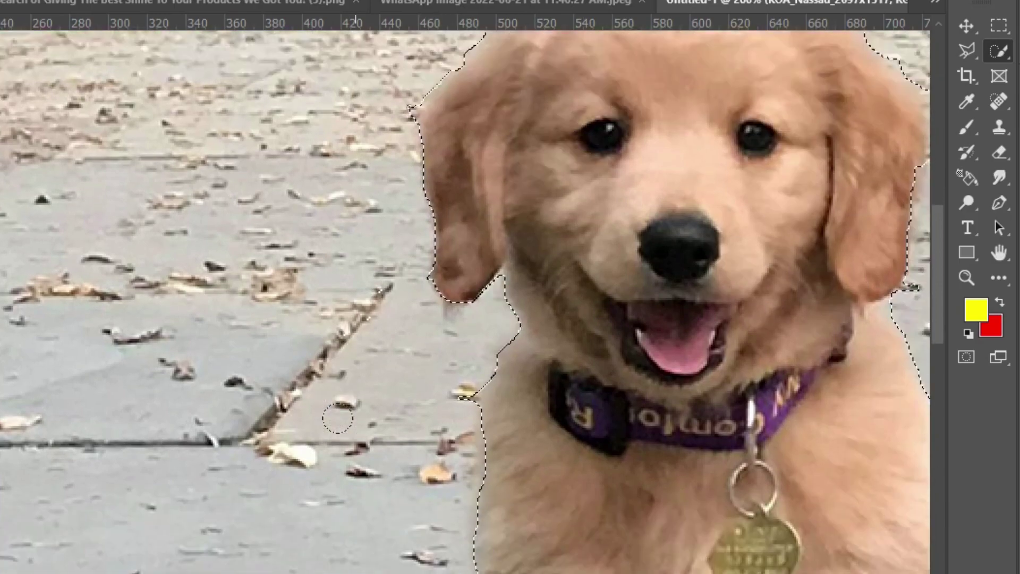
scroll(376, 446, down, 3)
scroll(479, 372, right, 10)
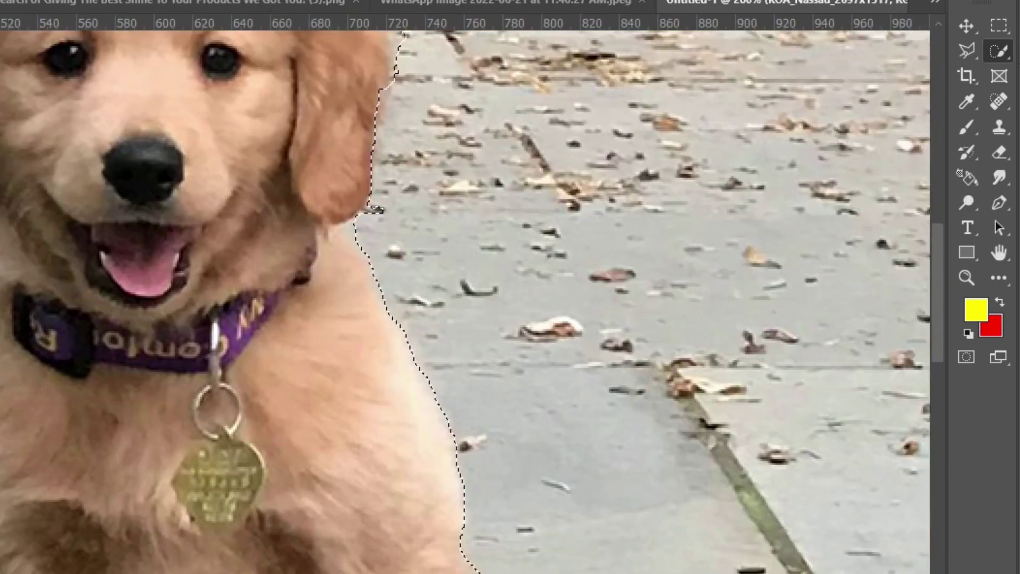
scroll(440, 360, right, 1)
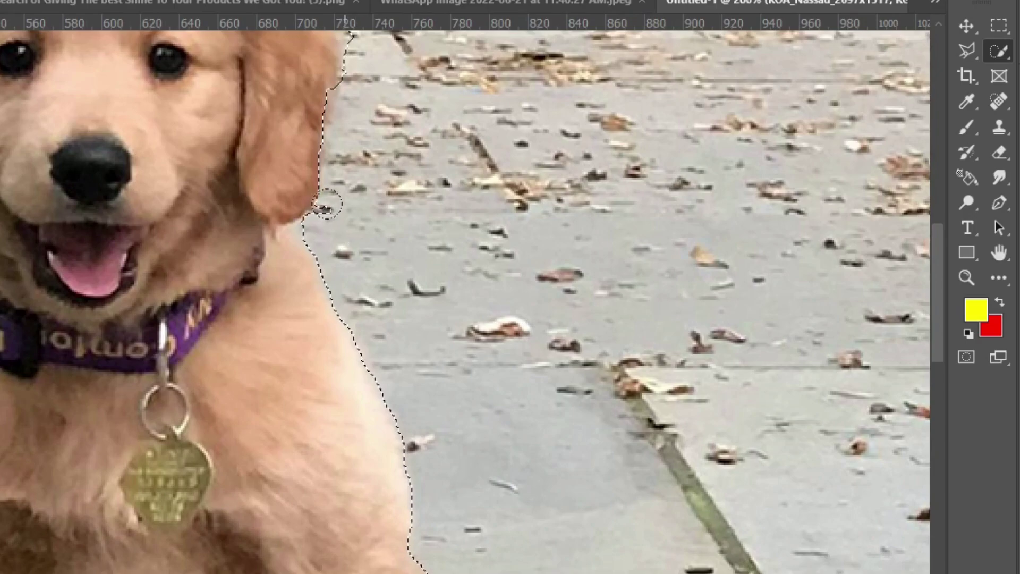
scroll(553, 462, down, 2)
scroll(553, 462, down, 3)
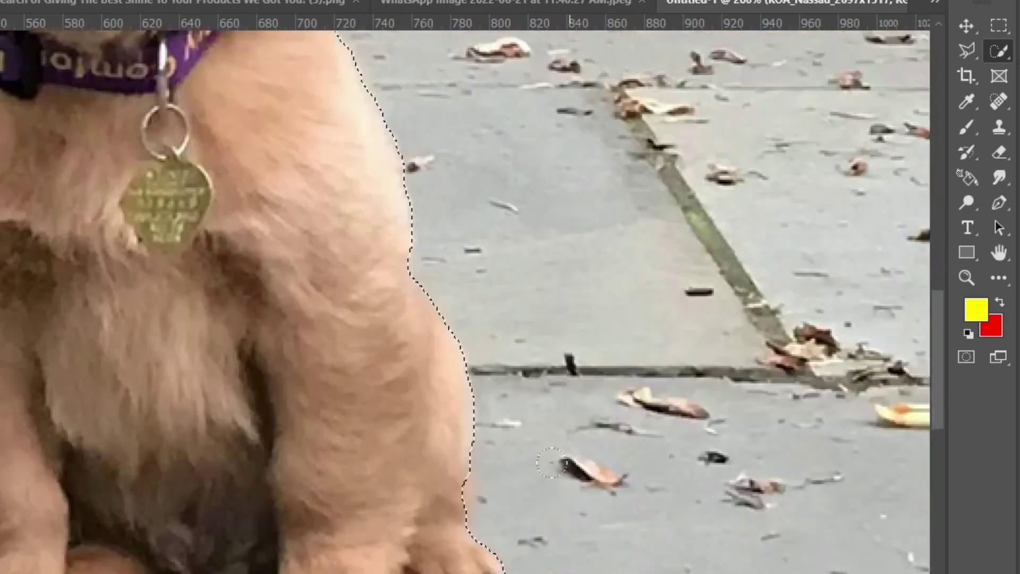
scroll(553, 462, down, 2)
scroll(552, 462, down, 1)
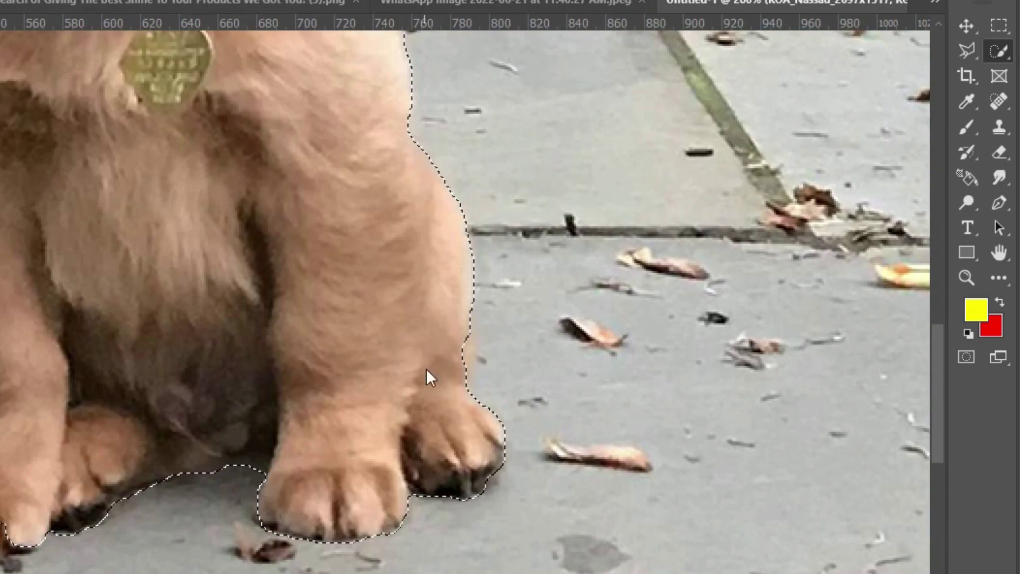
drag(439, 371, 477, 420)
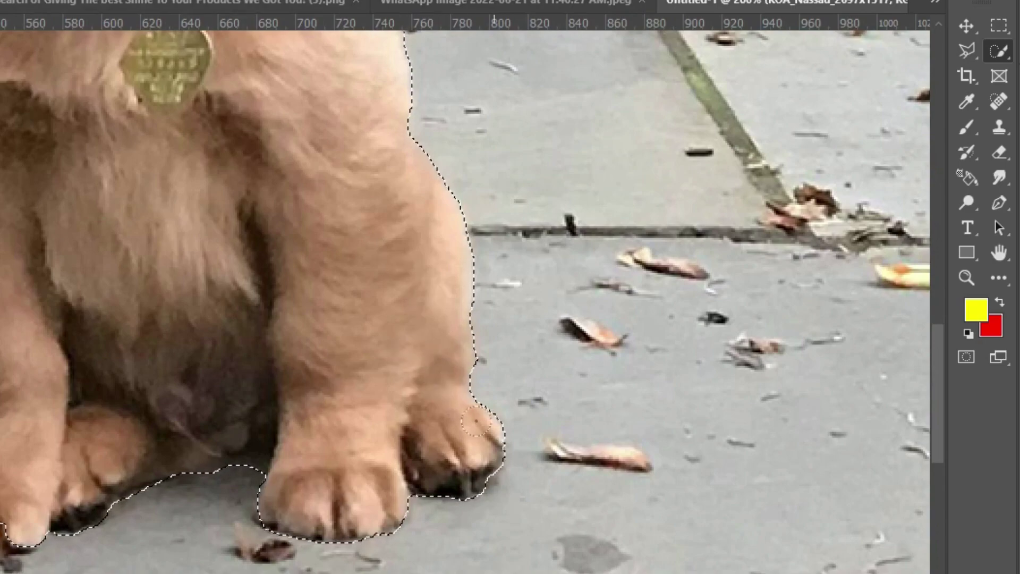
Step: Copy the selected puppy to a new layer and move it right of the original
key(ctrl+minus)
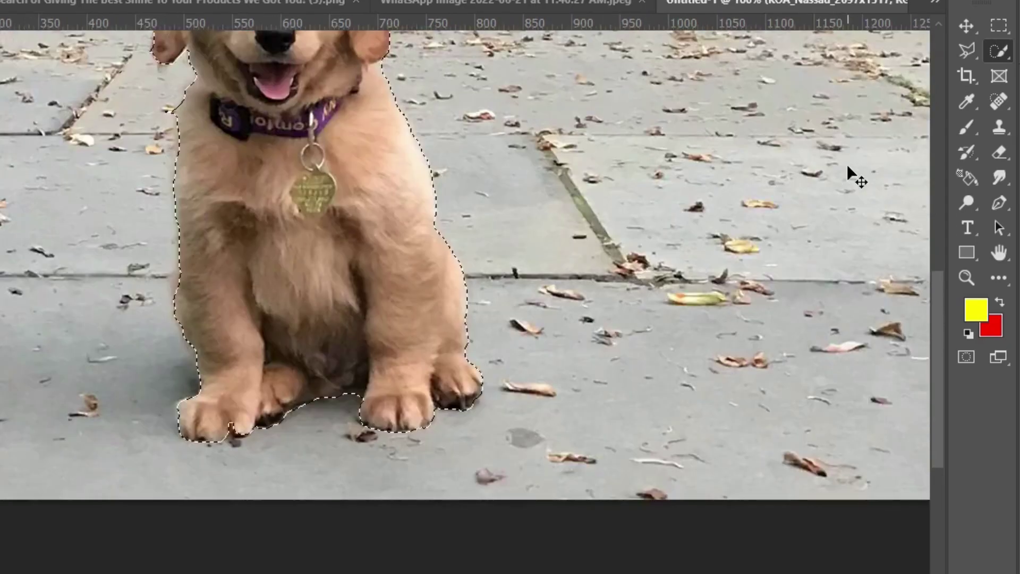
key(ctrl+minus)
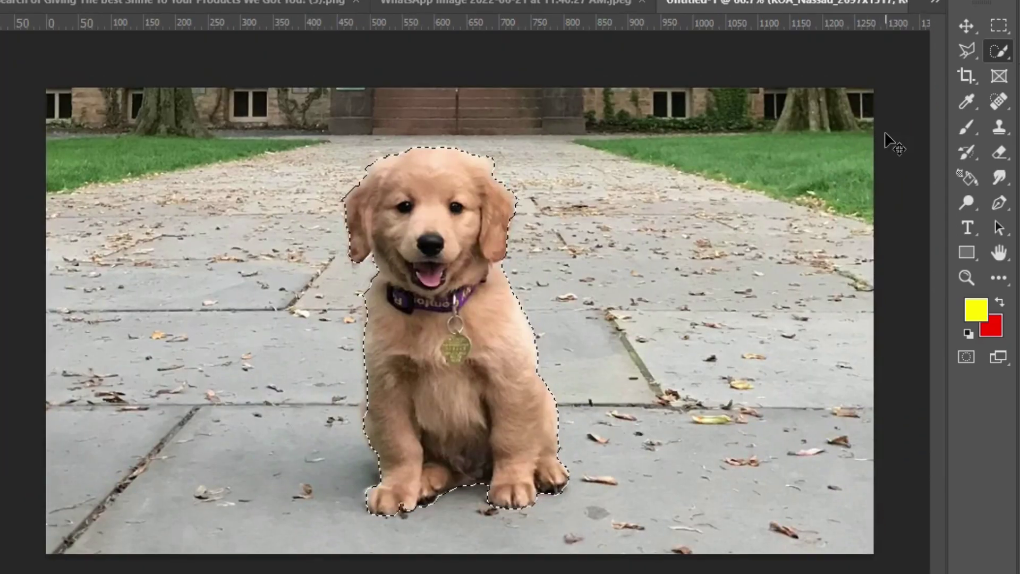
key(ctrl+j)
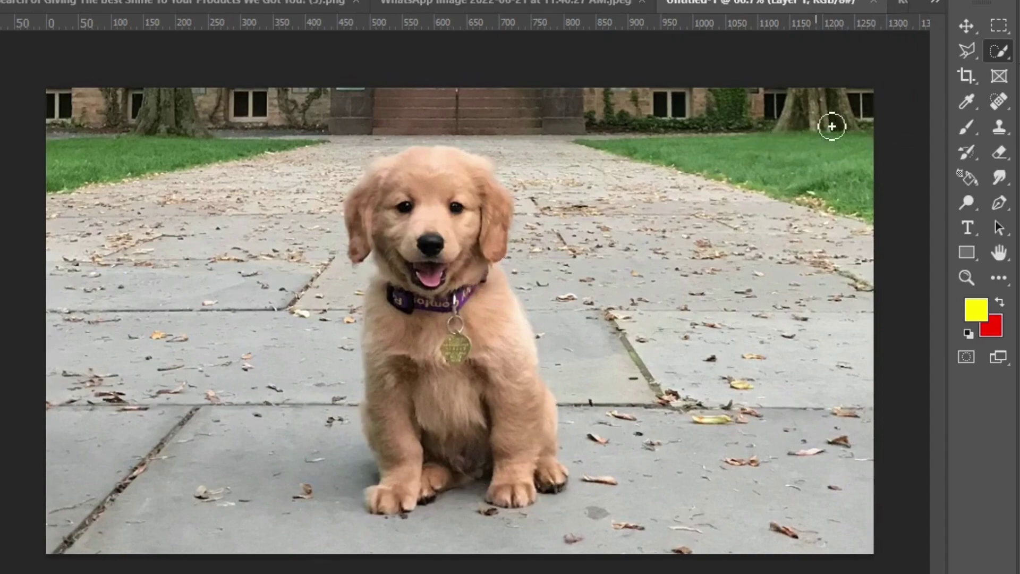
drag(461, 292, 679, 294)
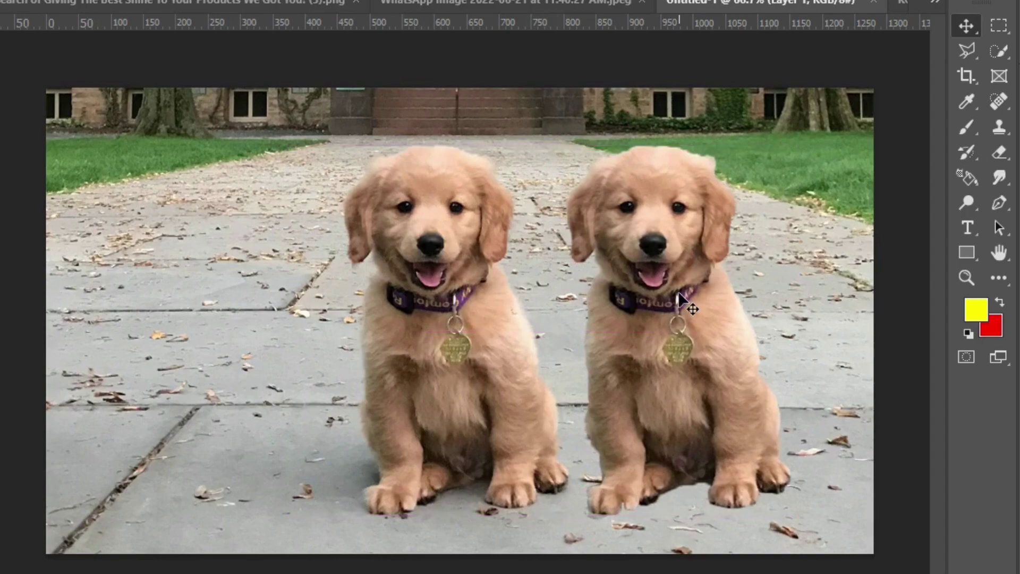
Step: Scale the right puppy copy slightly smaller with Free Transform and commit it
key(ctrl+t)
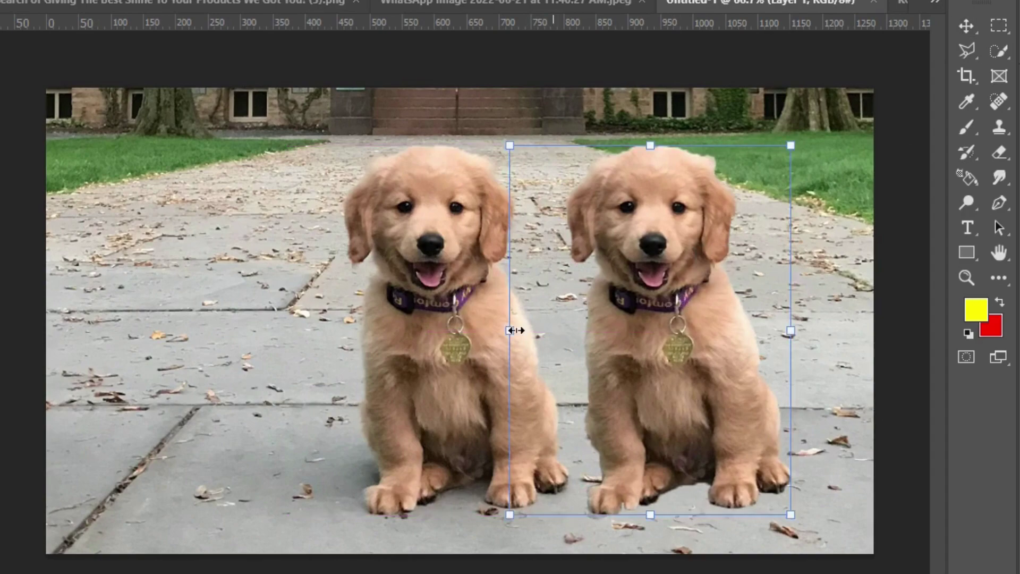
drag(796, 141, 784, 157)
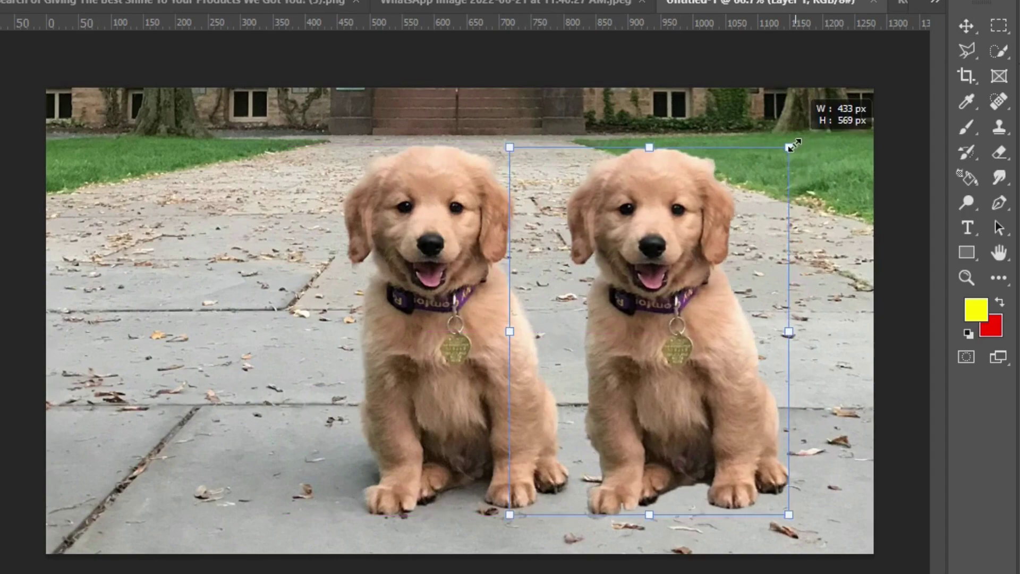
drag(707, 297, 713, 297)
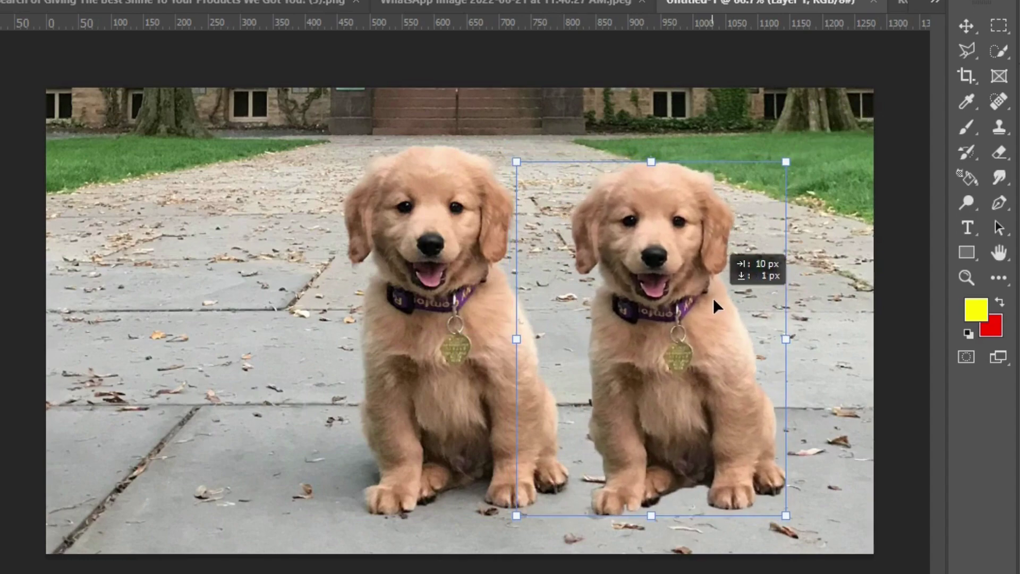
key(Return)
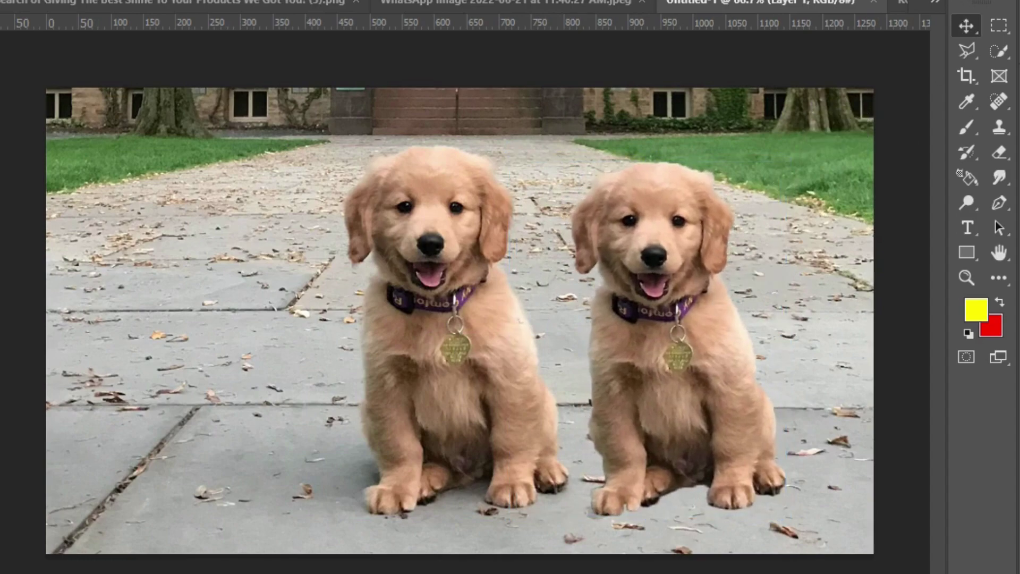
Step: Nudge the right puppy copy a few pixels further right
drag(640, 430, 647, 431)
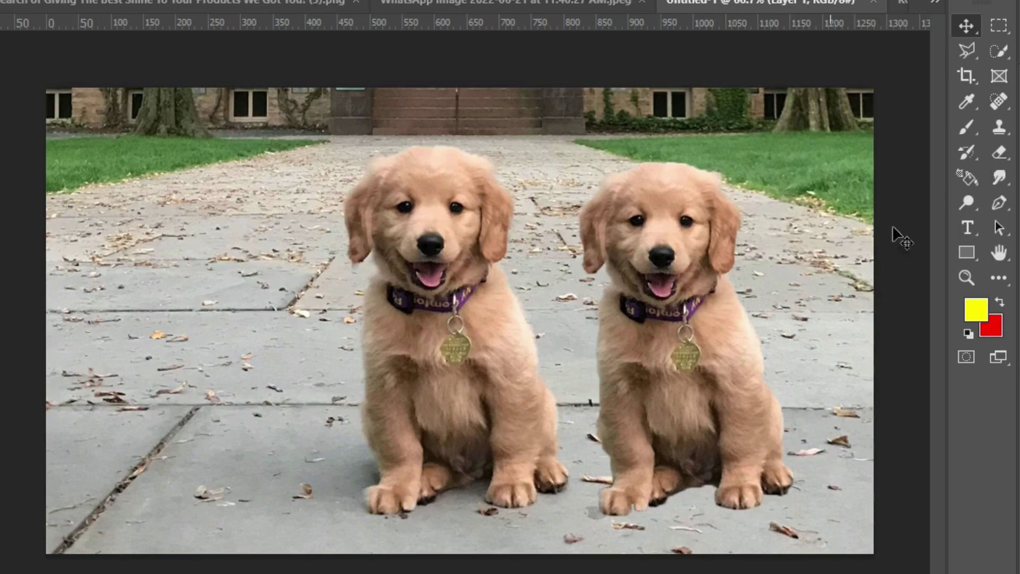
click(700, 418)
Step: Duplicate the puppy to the left, shrink it noticeably, and shift the right puppy slightly left
mouse_move(700, 418)
mouse_down()
mouse_move(504, 410)
mouse_move(225, 435)
mouse_up()
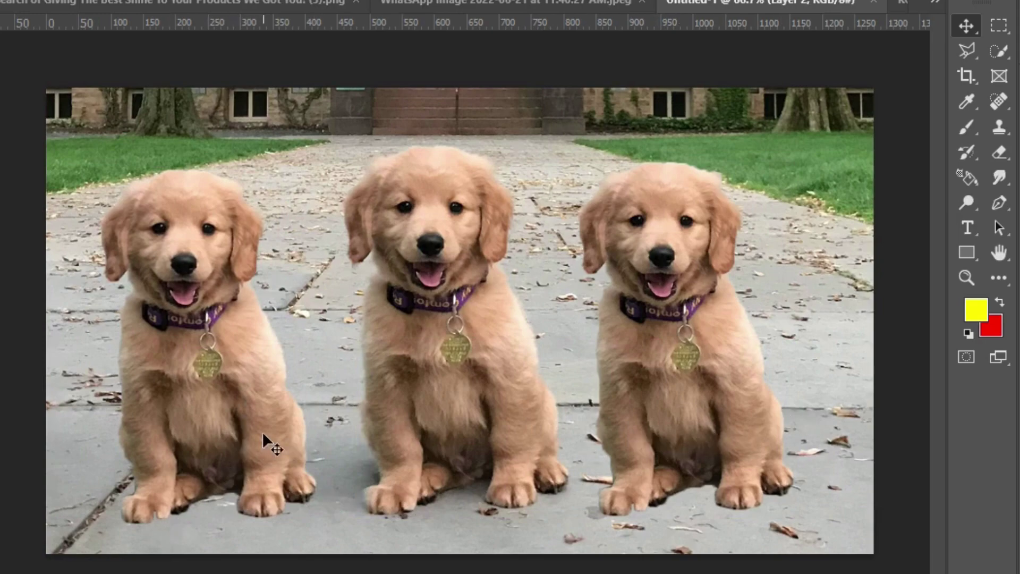
key(ctrl+t)
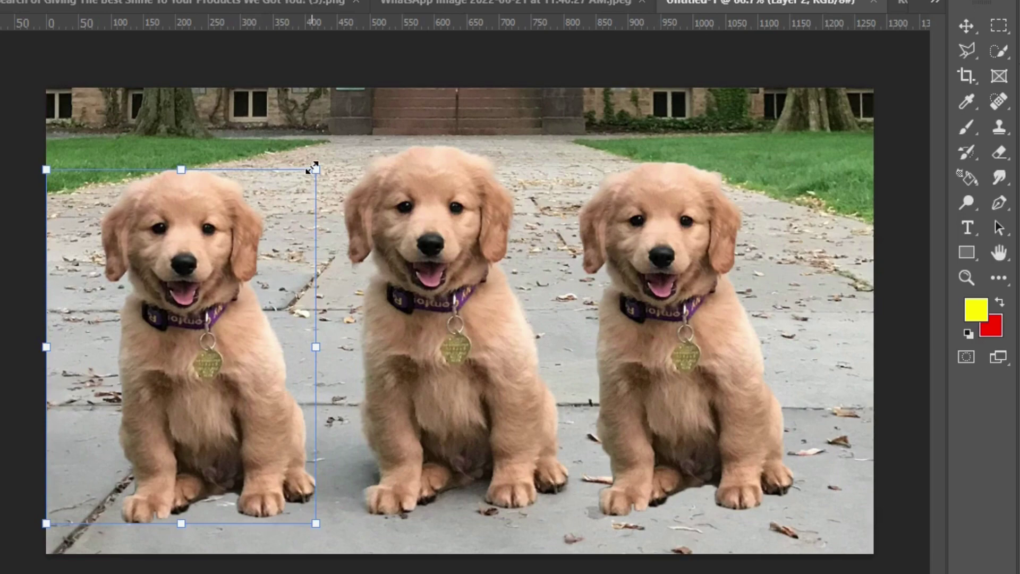
drag(313, 168, 260, 239)
drag(163, 408, 256, 403)
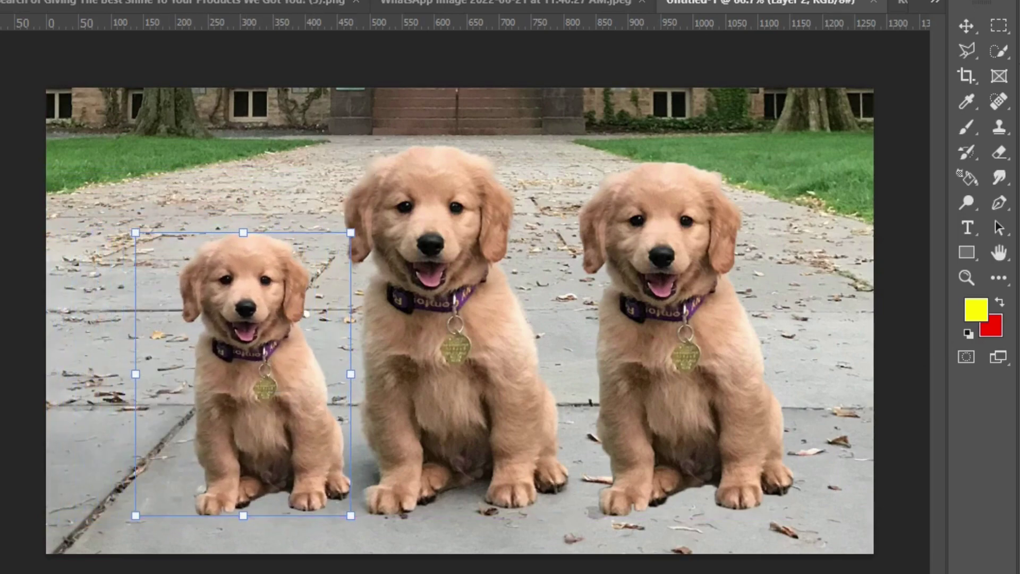
key(Return)
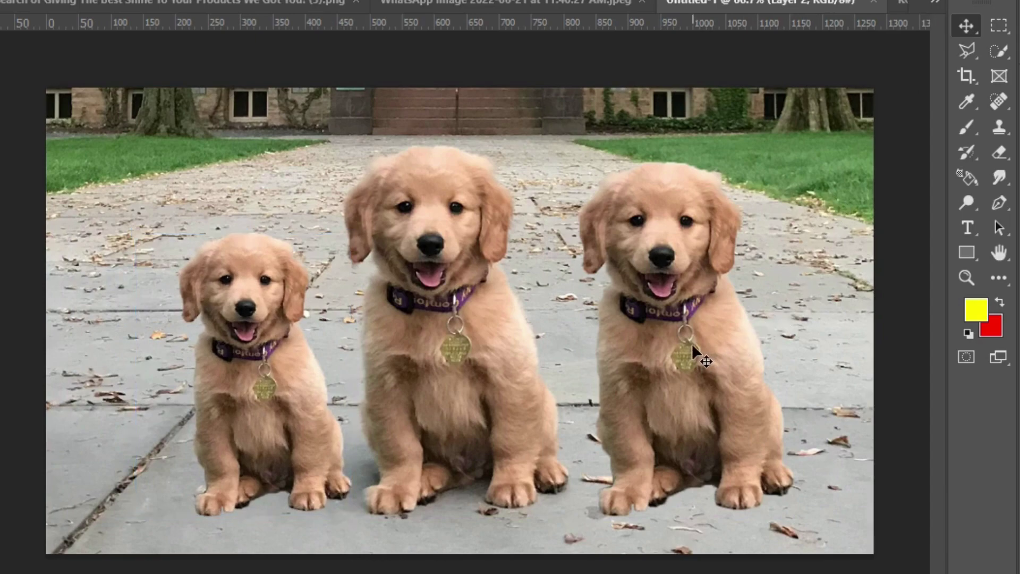
drag(693, 343, 684, 340)
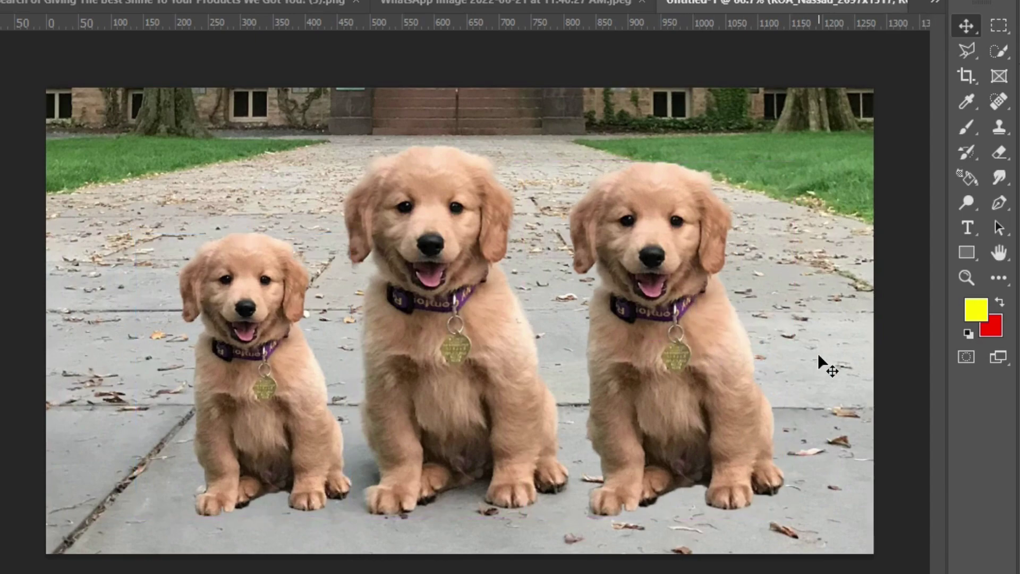